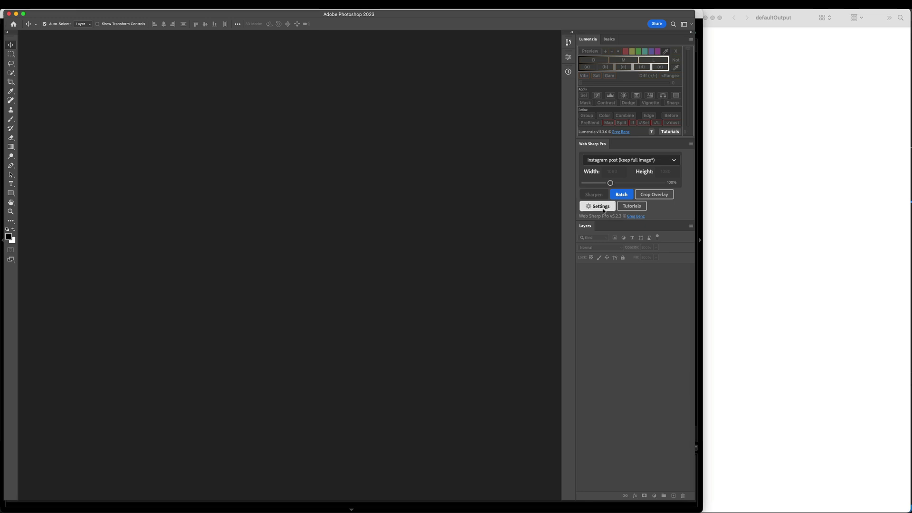
Check Web Sharp Pro's saved settings, then show the cityscape and landscape folders in Lightroom.
left_click(605, 208)
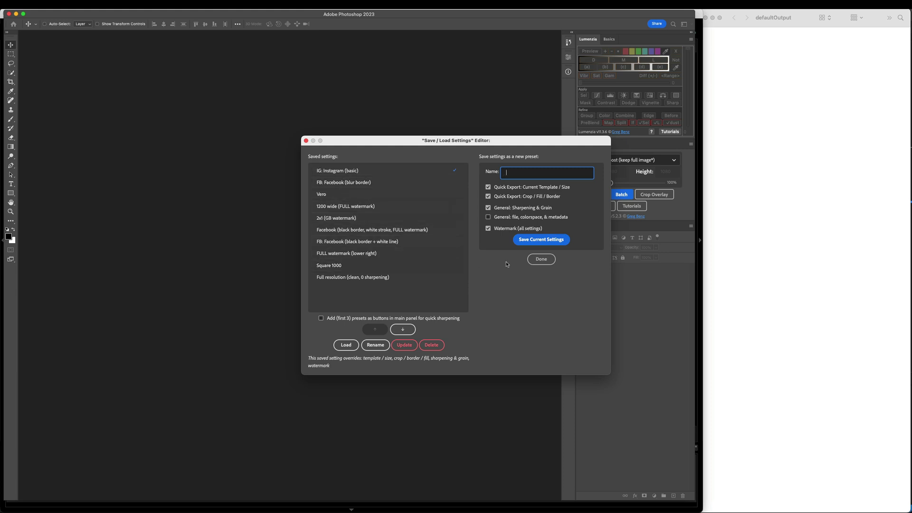
left_click(541, 259)
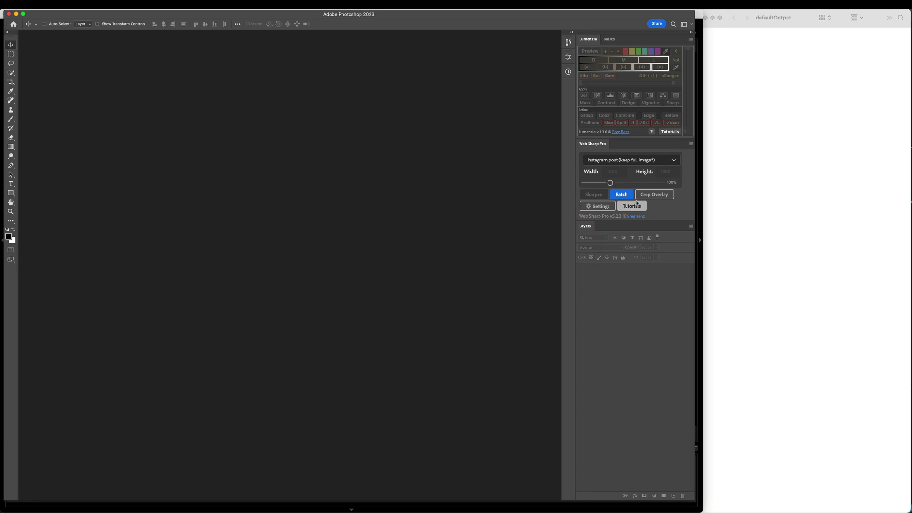
key("super+Tab")
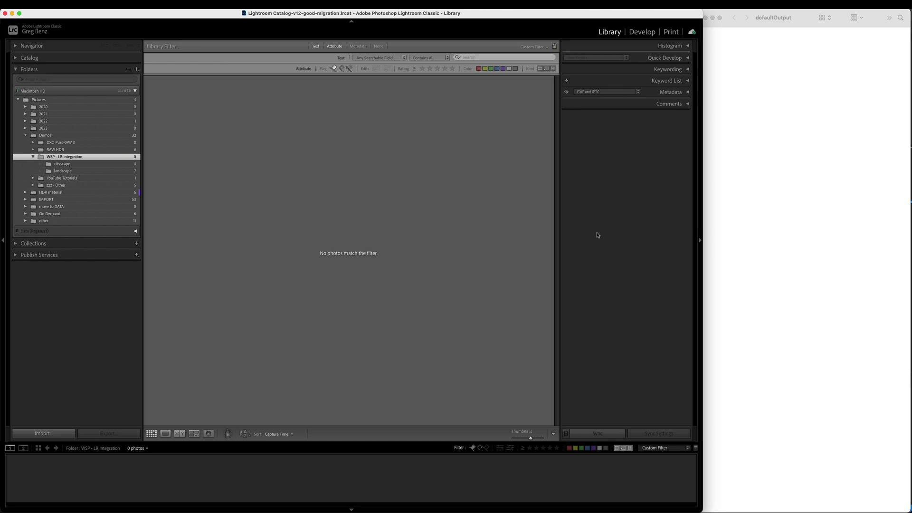
left_click(72, 165)
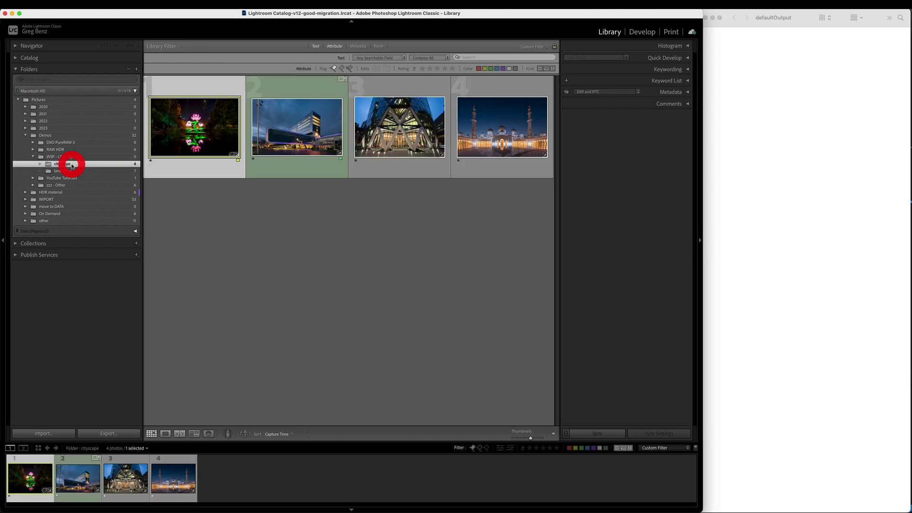
left_click(67, 171, "super")
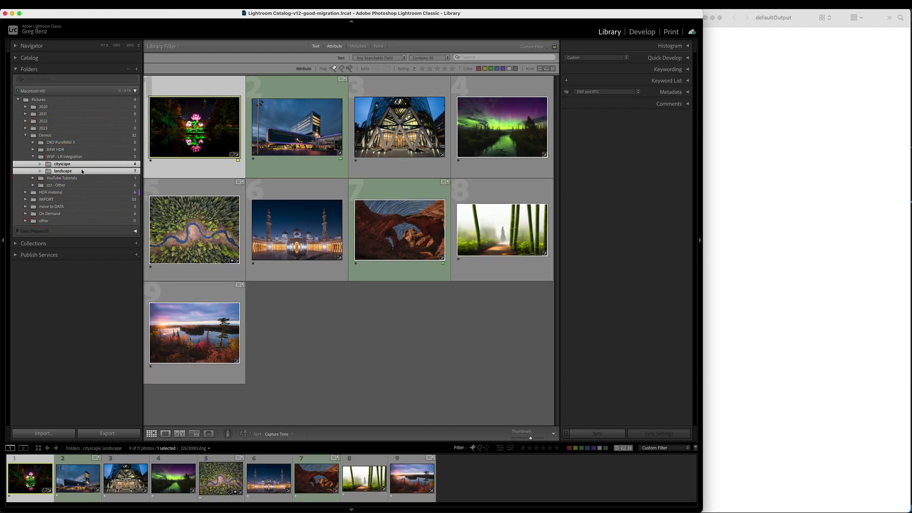
Select the modern building, aurora and aerial river photos and bring up their export settings.
left_click(307, 121)
left_click(493, 126, "super")
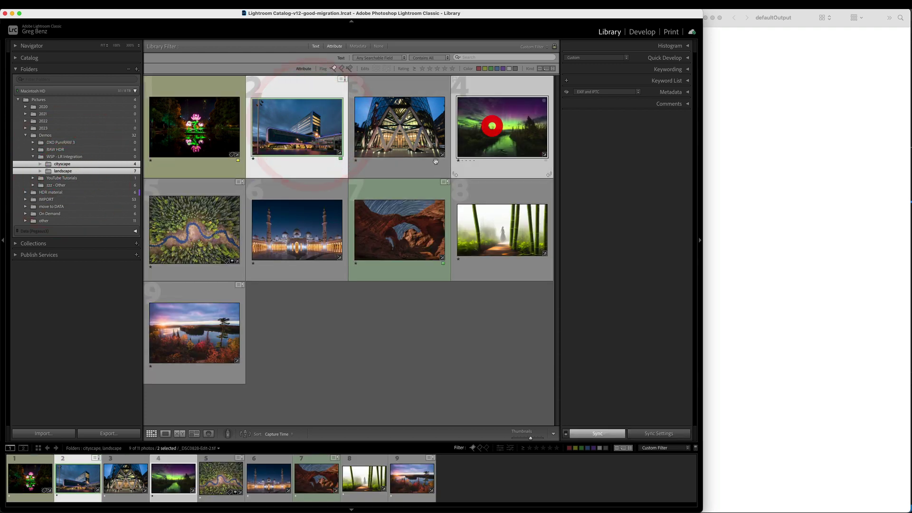
left_click(187, 223, "super")
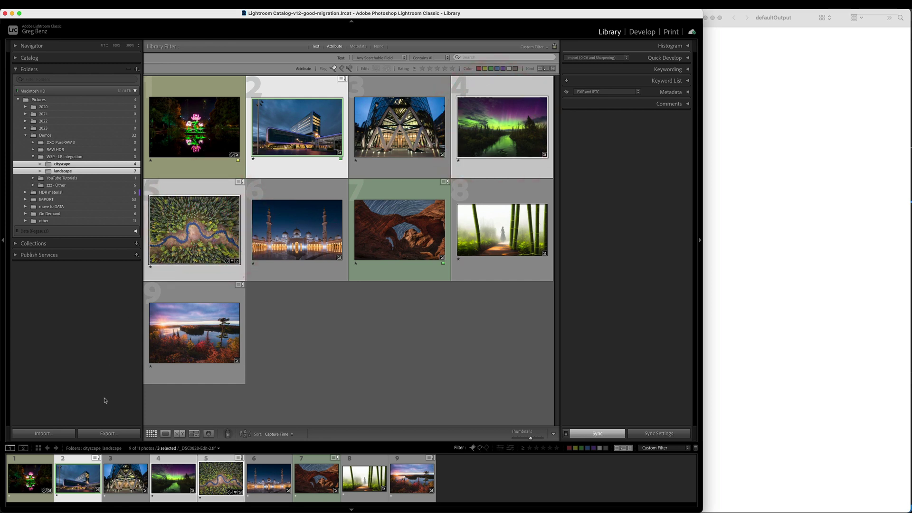
left_click(106, 433)
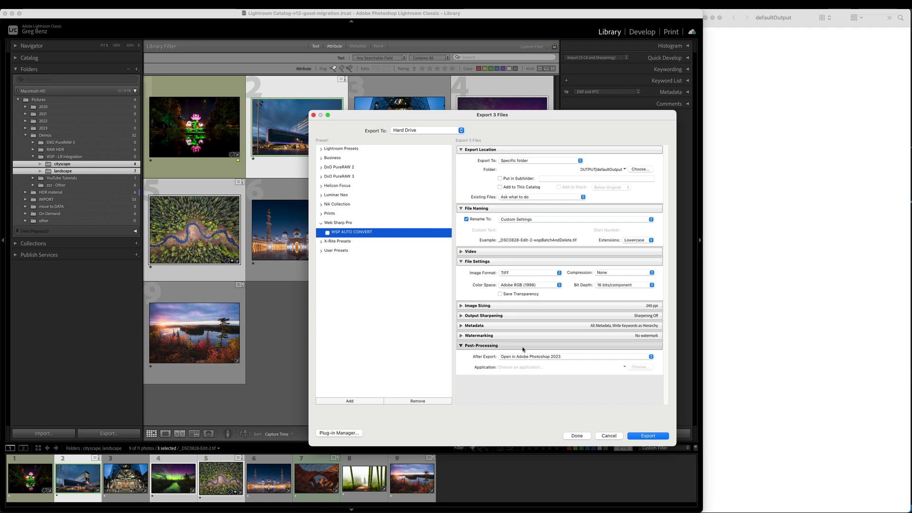
Export the three photos as TIFFs with the WSP AUTO CONVERT preset, opening them in Photoshop 2023.
left_click(647, 436)
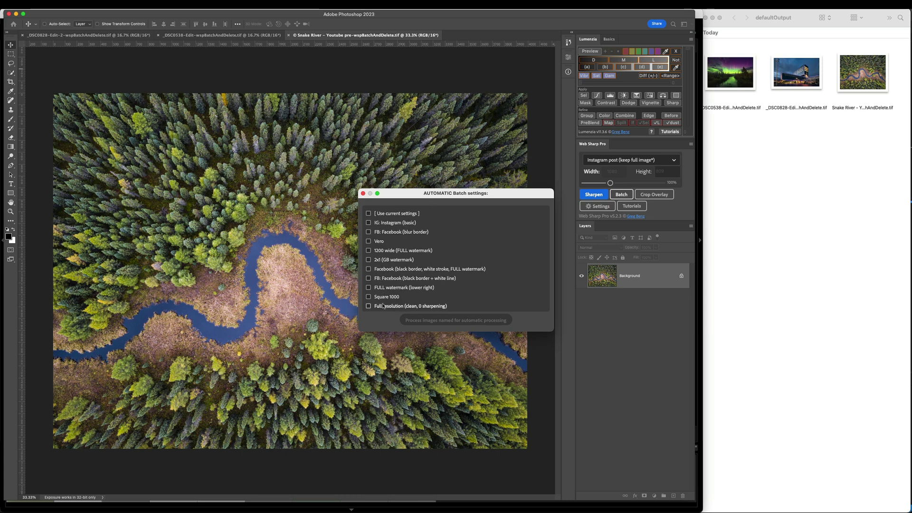
Run the batch with FB blur border, 2x1 GB watermark and FB black border + white line versions.
left_click(373, 215)
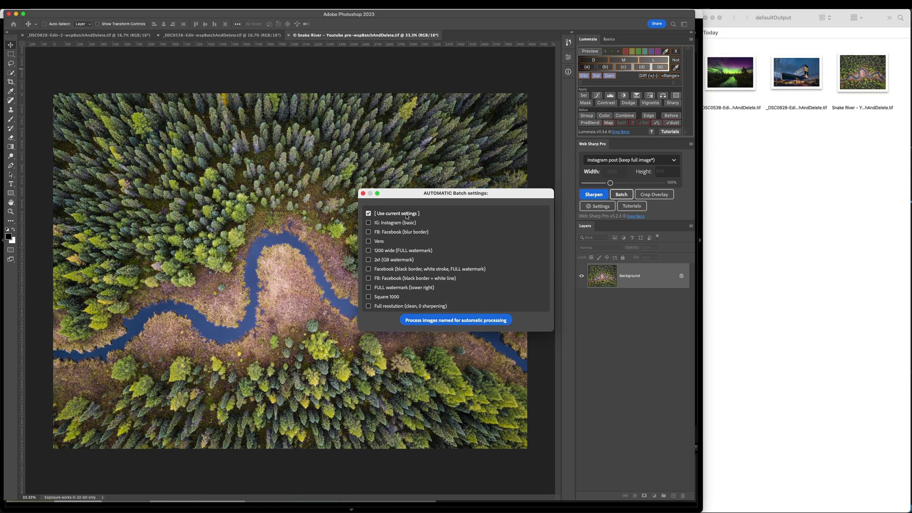
left_click(369, 214)
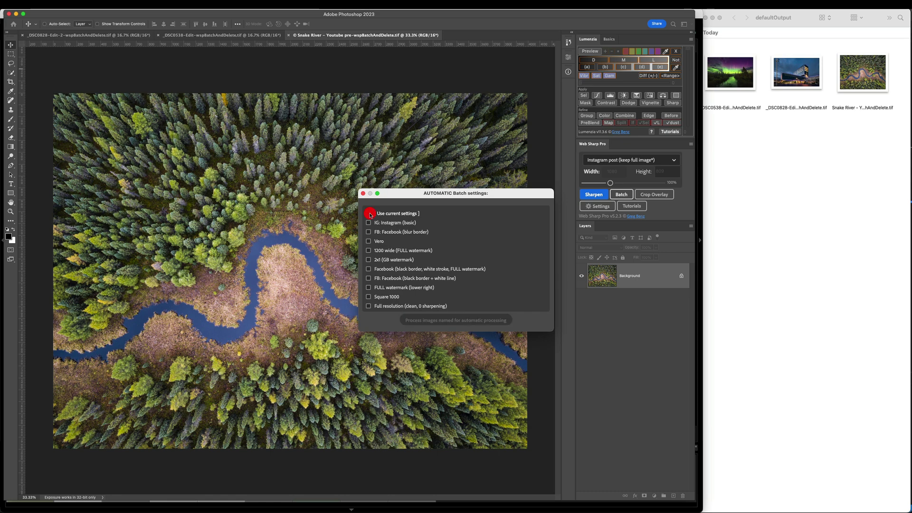
left_click(369, 232)
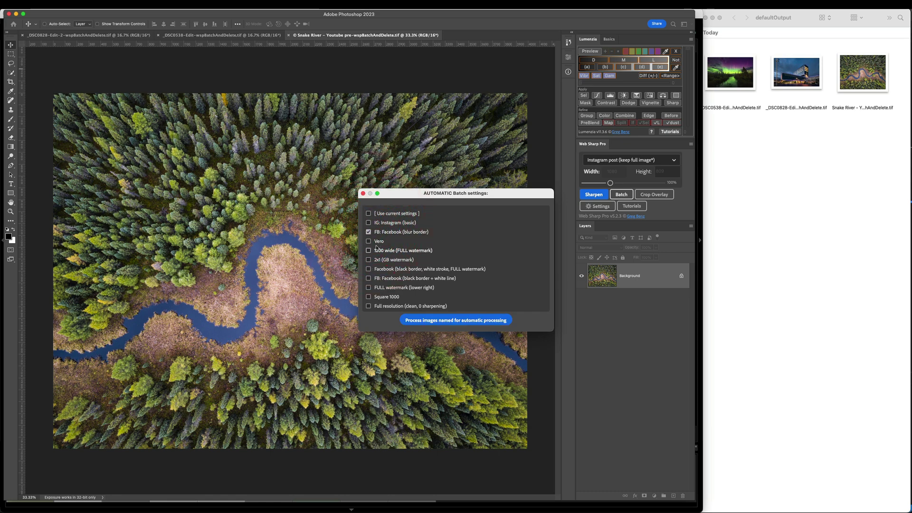
left_click(368, 260)
left_click(368, 279)
left_click(426, 320)
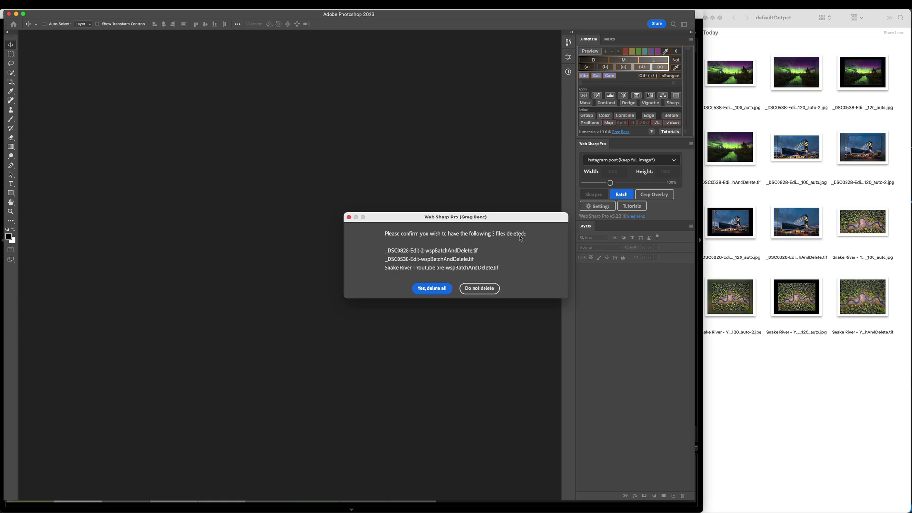
Confirm deleting the three original TIFFs and return to Lightroom Classic.
left_click(440, 290)
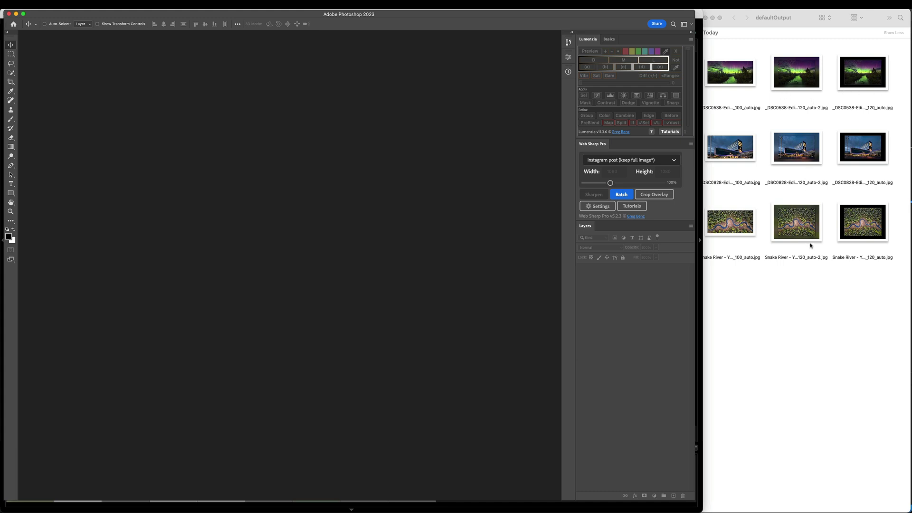
key("super+Tab")
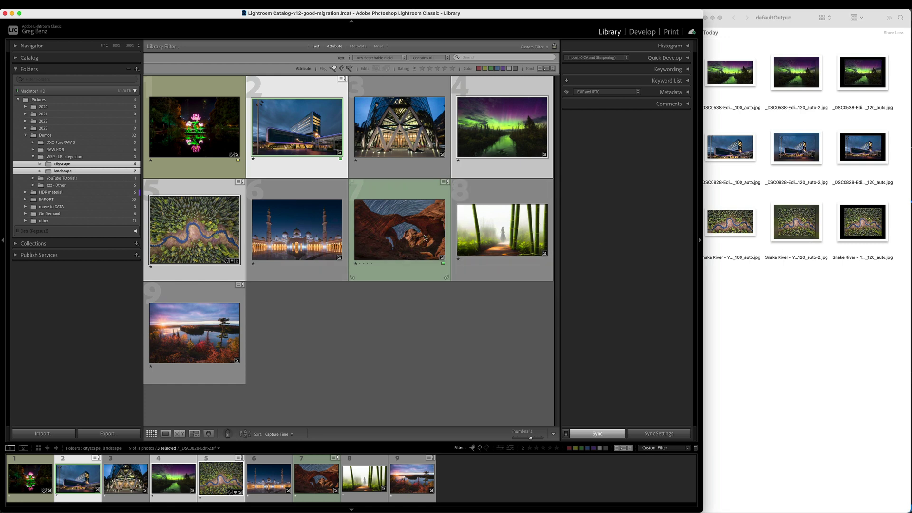
Open the Export dialog for the three selected photos and its Rename To choices.
left_click(107, 434)
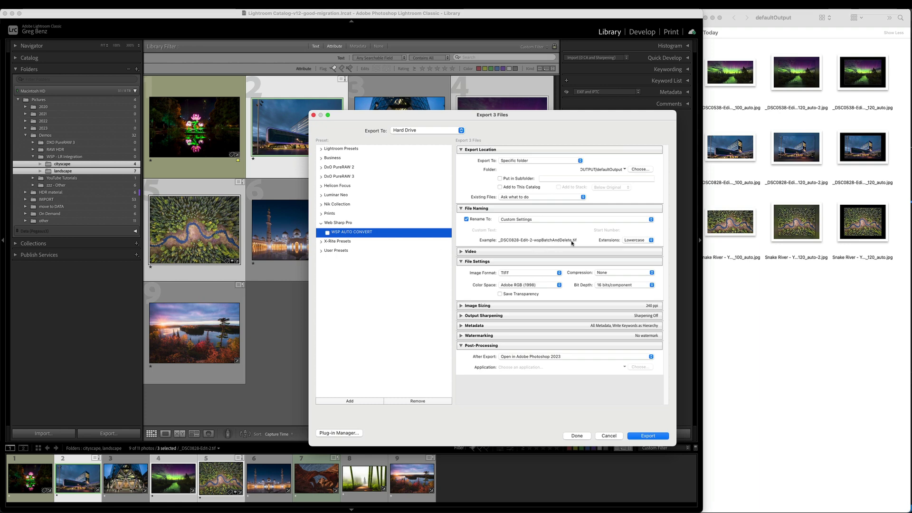
left_click(515, 220)
Edit the export filename template, which reads Filename followed by '-wspBatchAndDelete'.
left_click(512, 283)
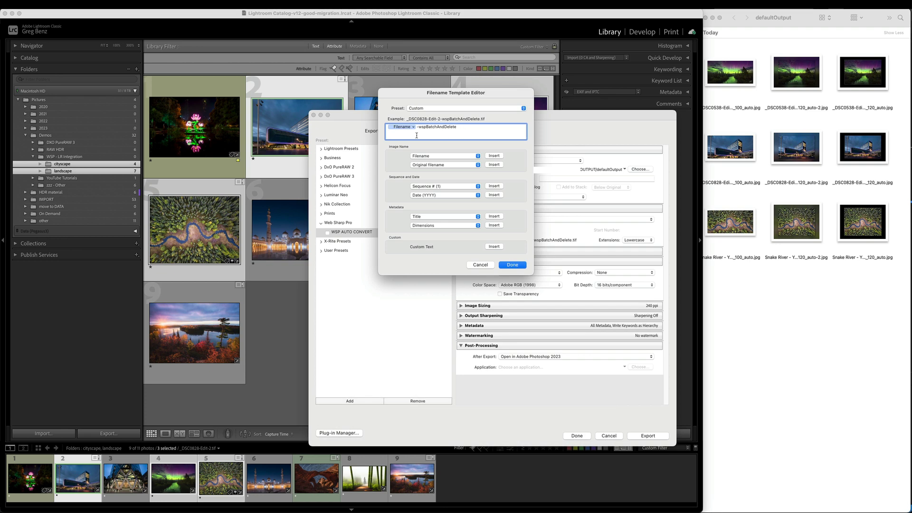
Accept the Filename plus '-wspBatchAndDelete' template and return to the Export 3 Files dialog.
left_click(517, 267)
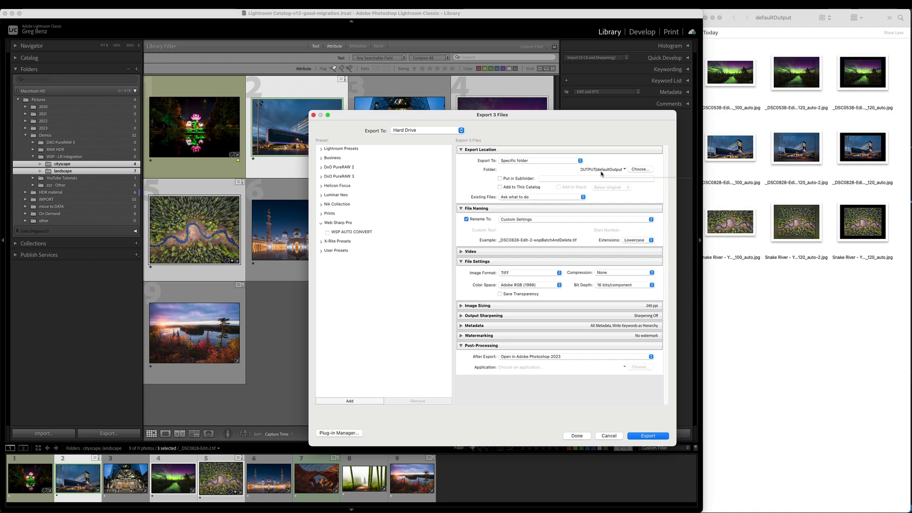
Set the export destination to 'Same folder as original photo'.
left_click(569, 161)
left_click(562, 168)
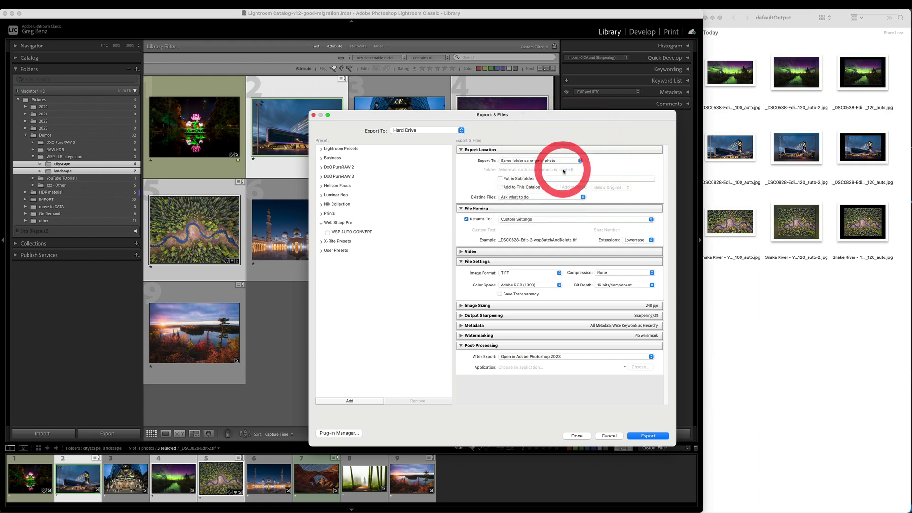
left_click_drag(495, 114, 540, 189)
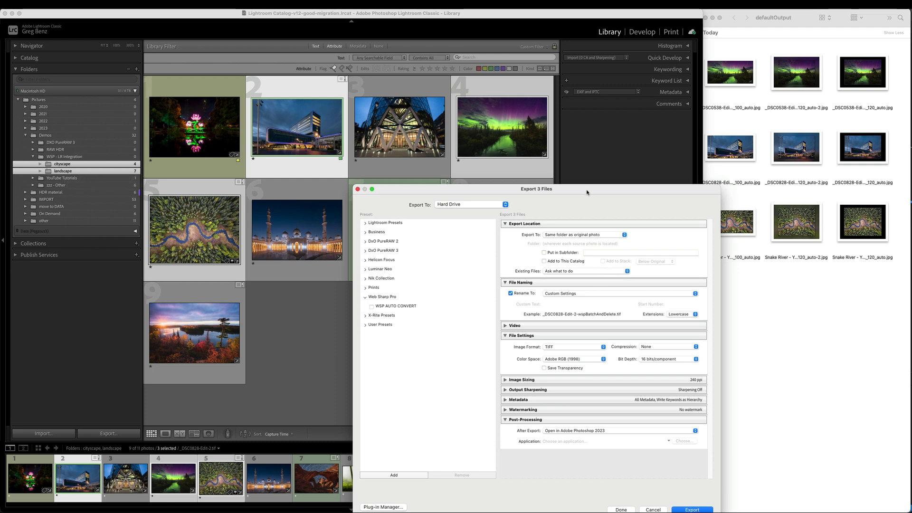
left_click_drag(589, 192, 505, 137)
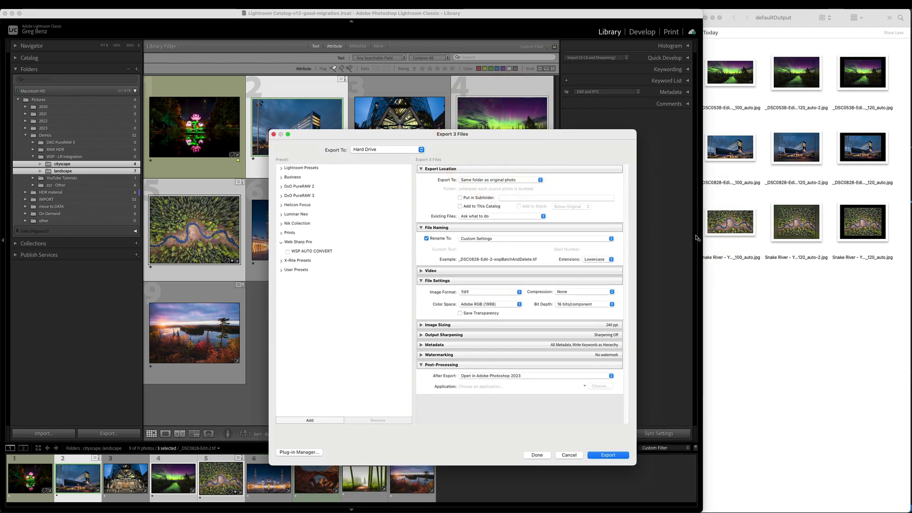
Move all nine old JPEGs in the defaultOutput folder to the Trash.
left_click_drag(888, 276, 733, 75)
right_click(730, 66)
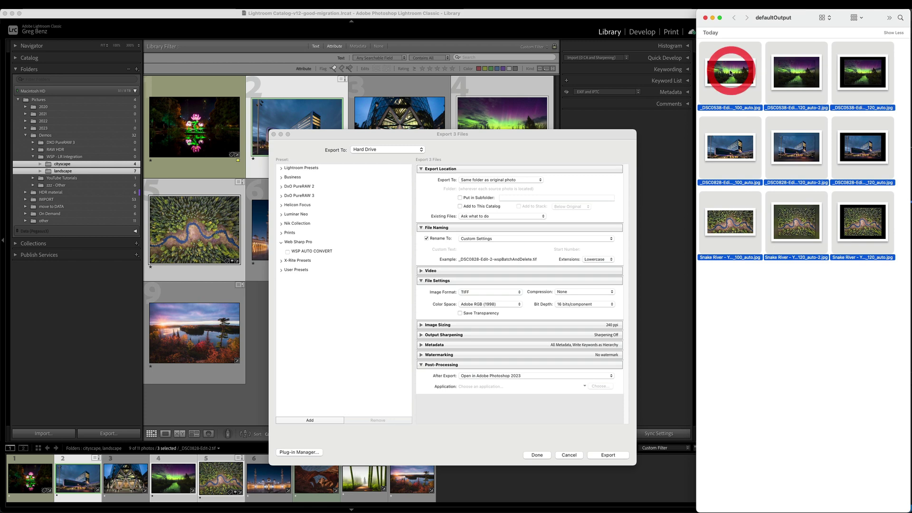
left_click(739, 100)
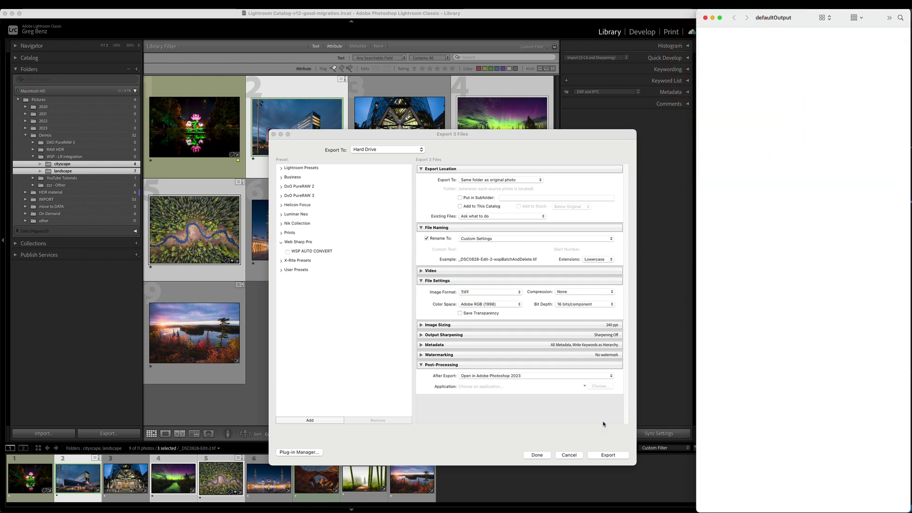
Export the photos, batch only the FB black border + white line version, and delete the source TIFFs.
left_click(610, 455)
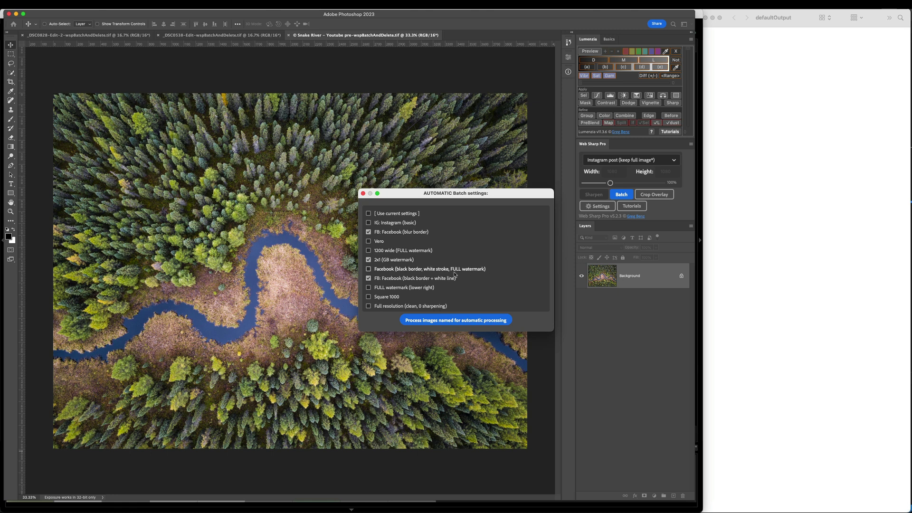
left_click(368, 259)
left_click(369, 231)
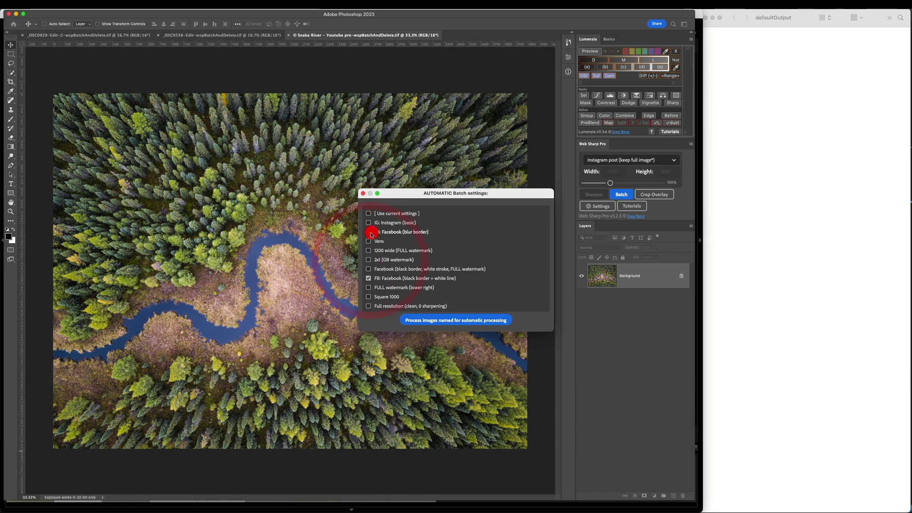
left_click(455, 320)
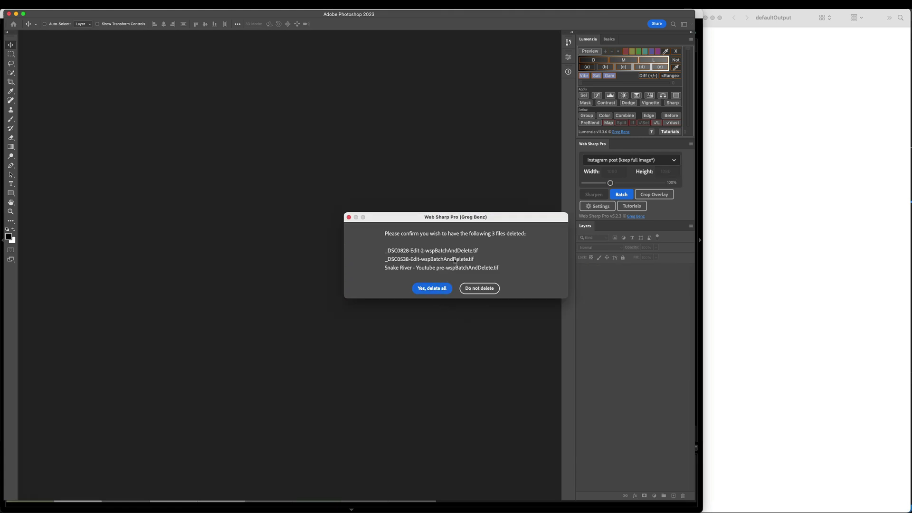
left_click(434, 288)
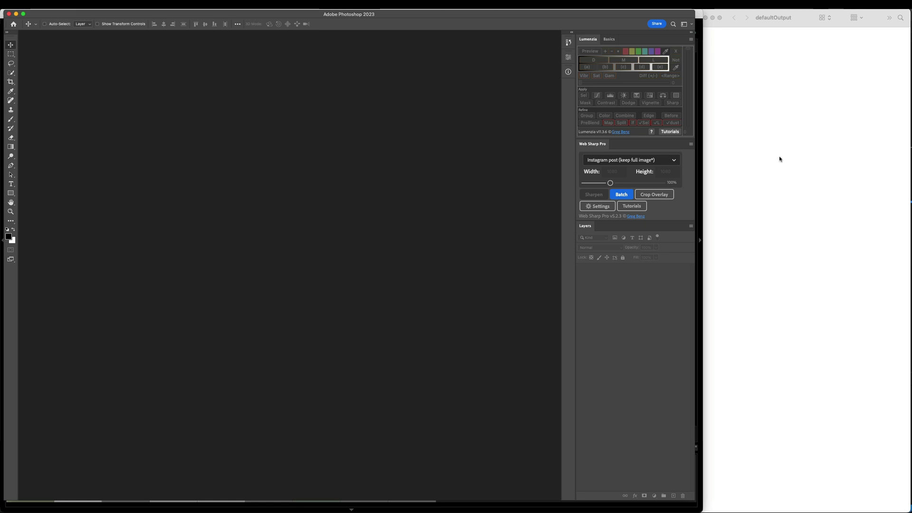
Synchronize the WSP - LR Integration folder and import the three new photos.
key("super+Tab")
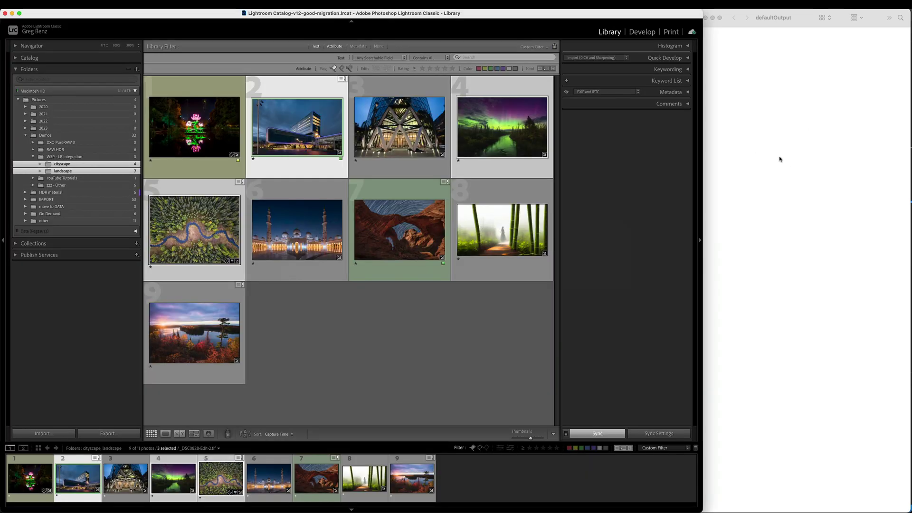
right_click(66, 160)
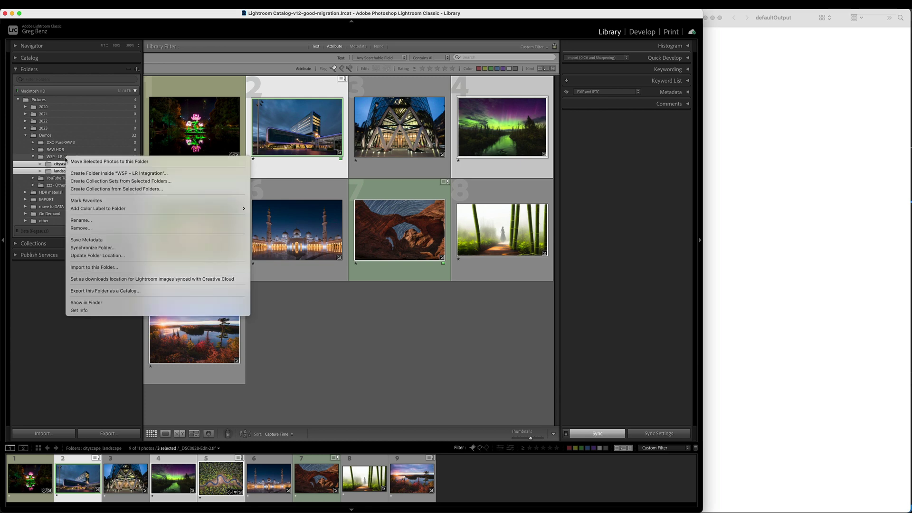
left_click(105, 248)
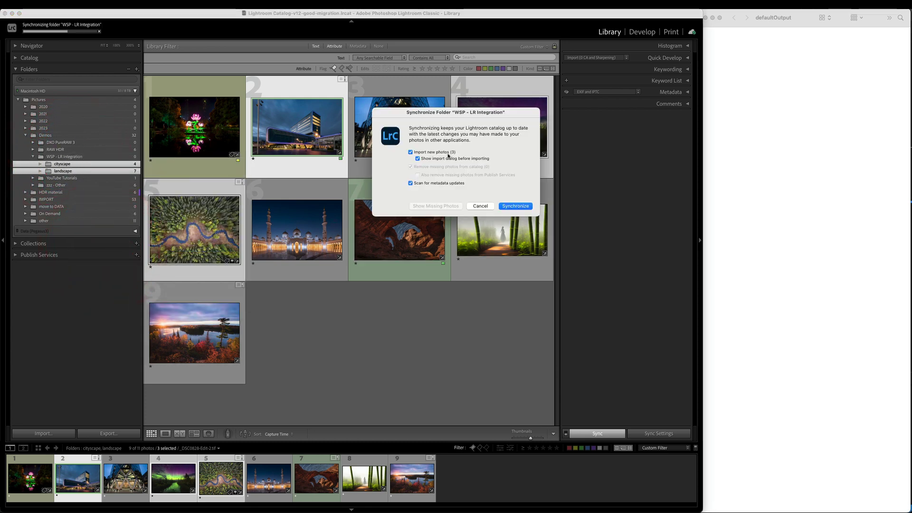
left_click(507, 206)
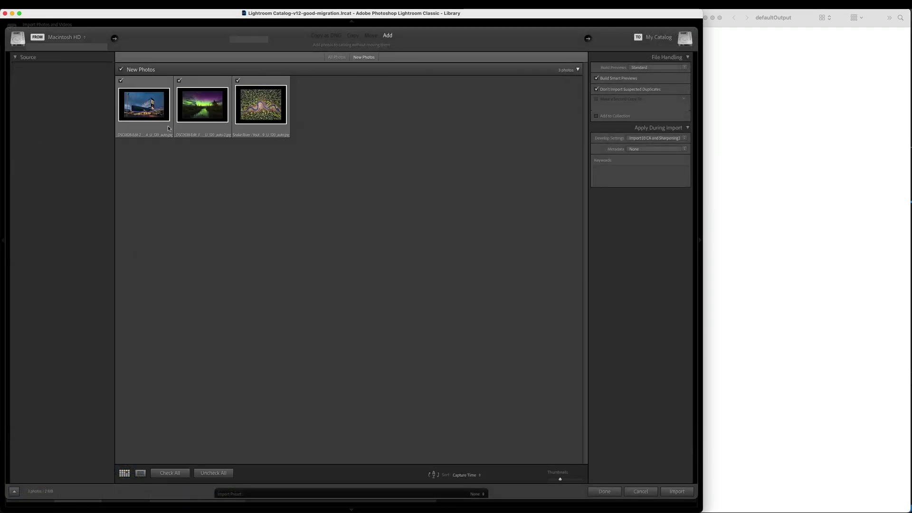
left_click(677, 491)
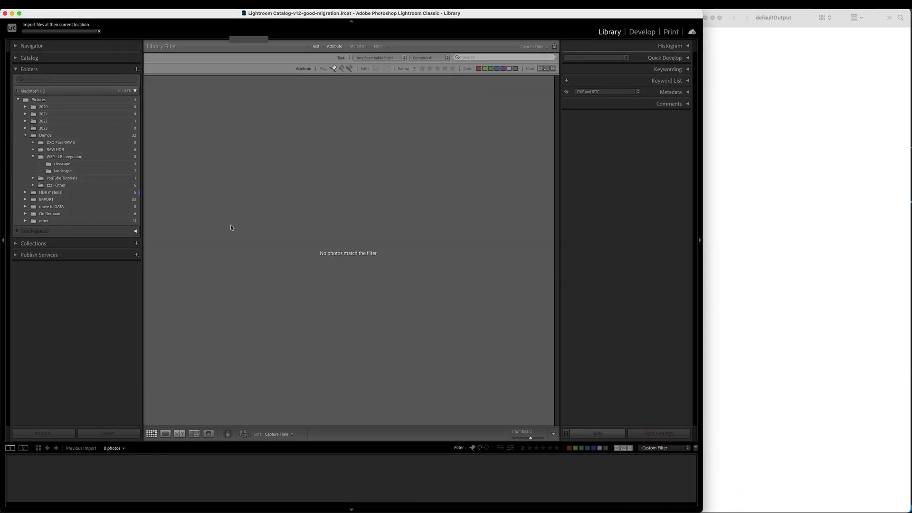
Show the cityscape and landscape folders and select the new northern lights and river Facebook versions.
left_click(78, 165)
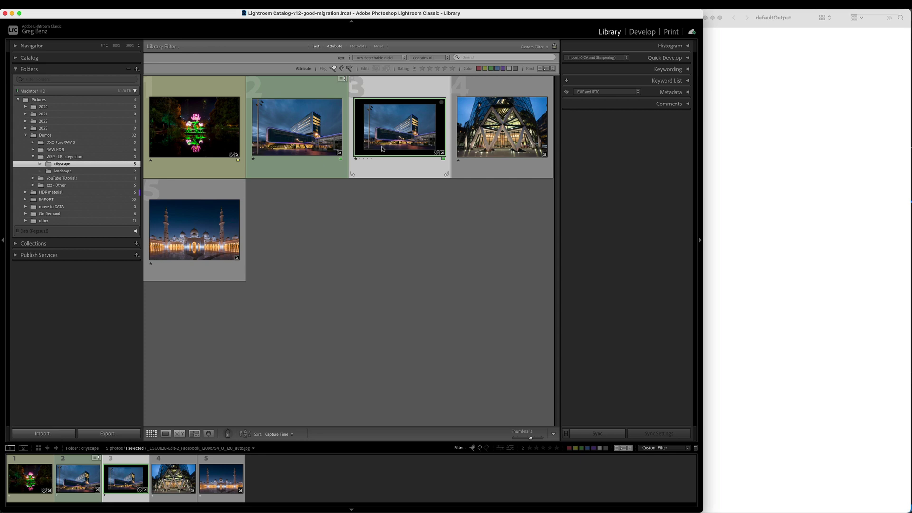
left_click(78, 172)
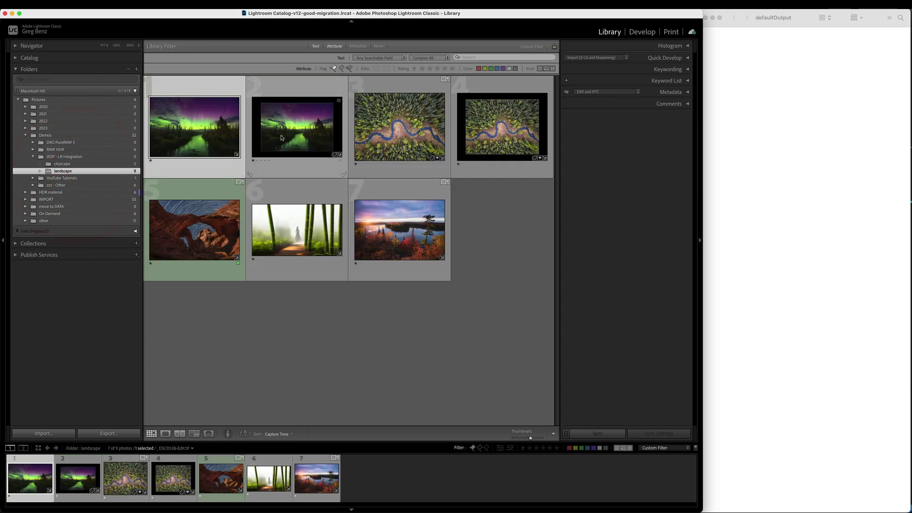
left_click(284, 131)
left_click(471, 129, "super")
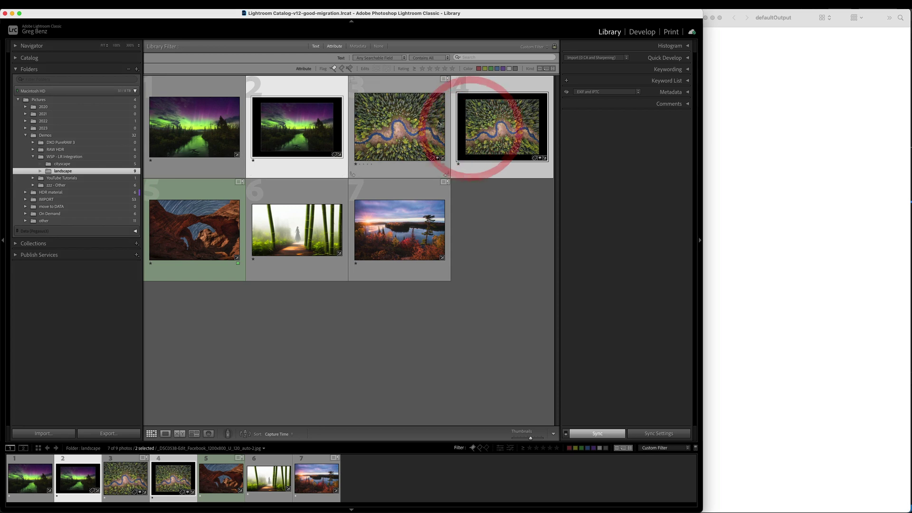